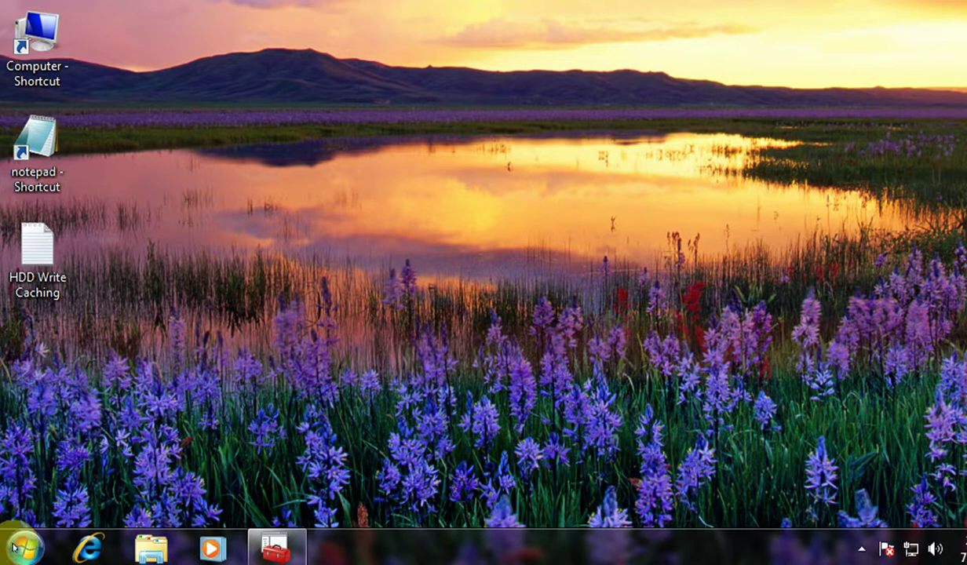
- Launch services.msc from the Run box to show the local services list
click(24, 547)
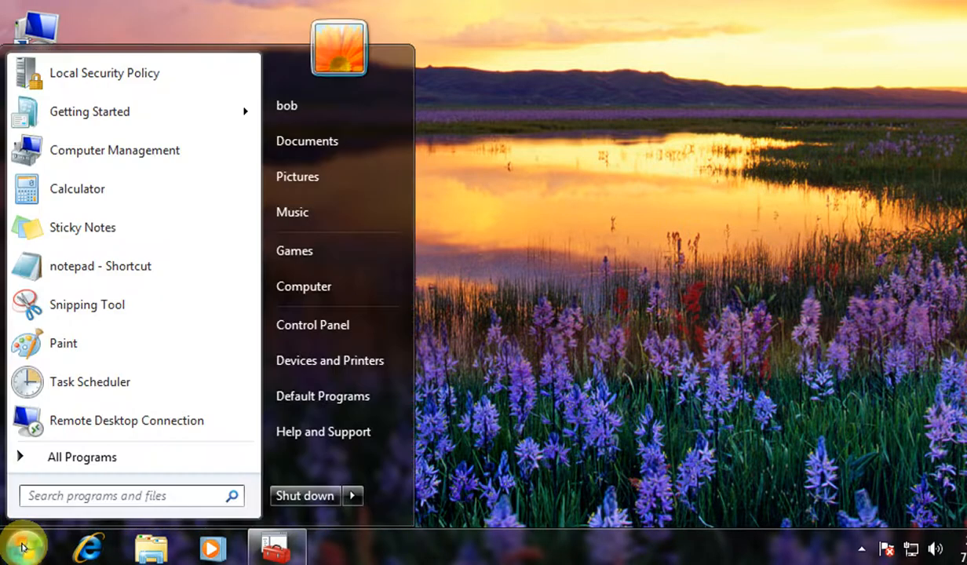
text(run)
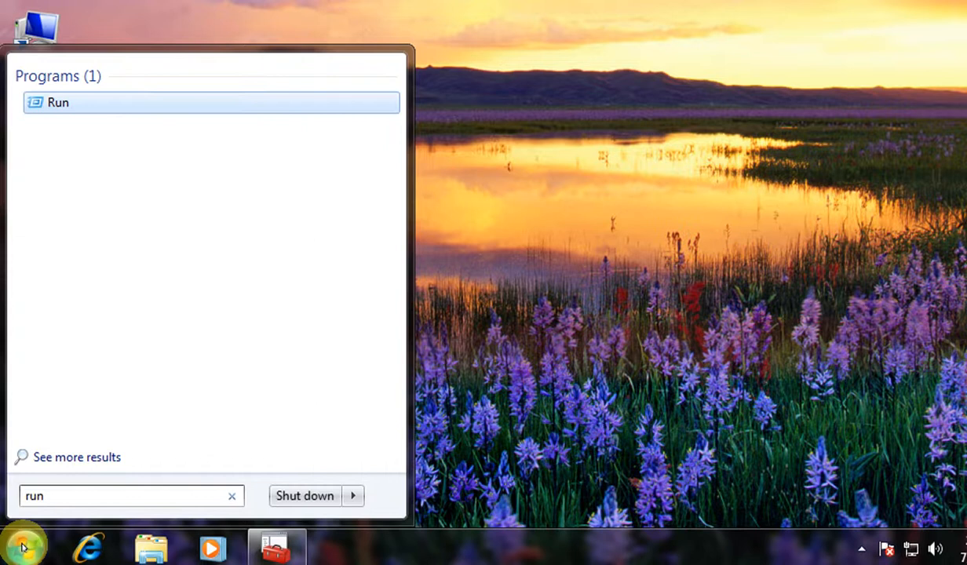
key(Return)
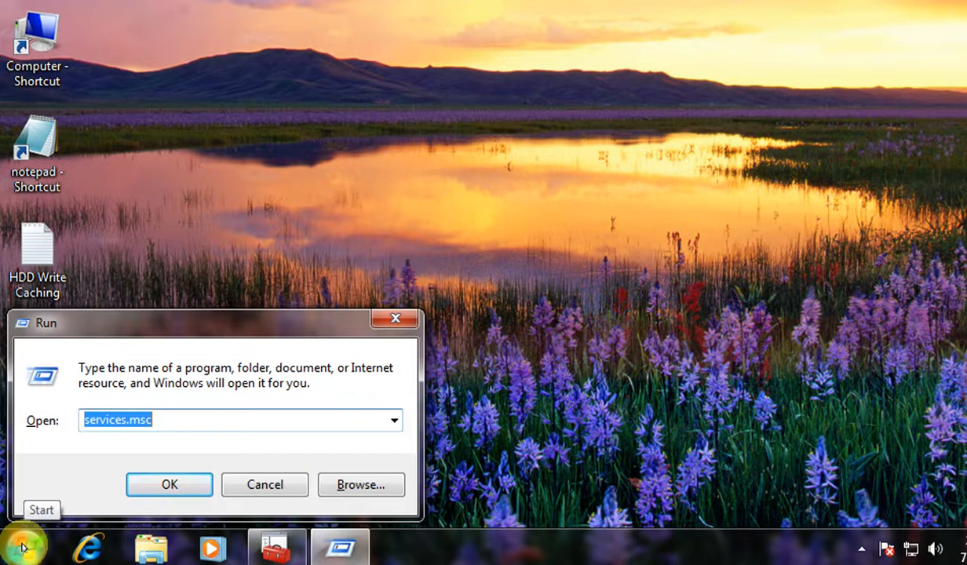
key(Return)
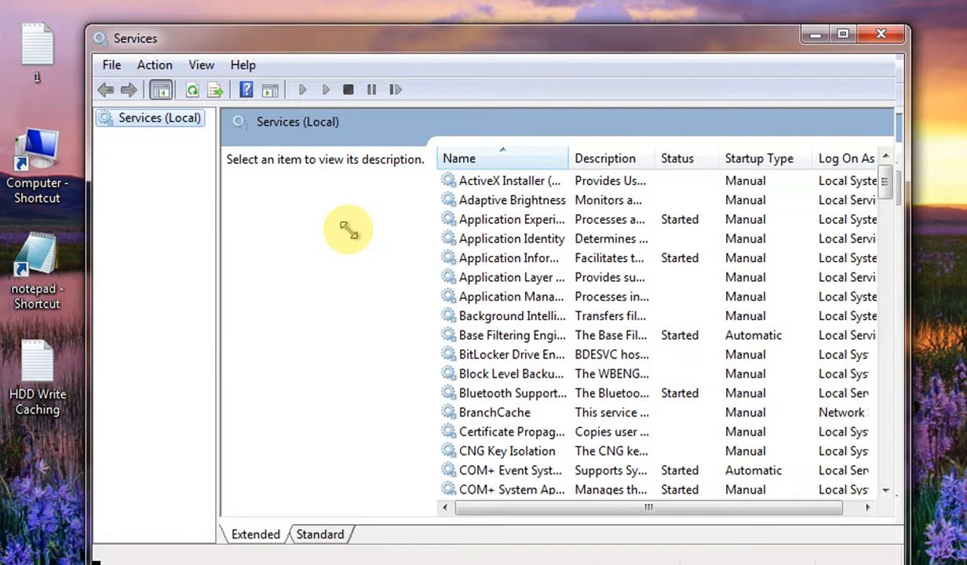
- Select a service row, widen the Name column and enlarge the Services window
click(477, 200)
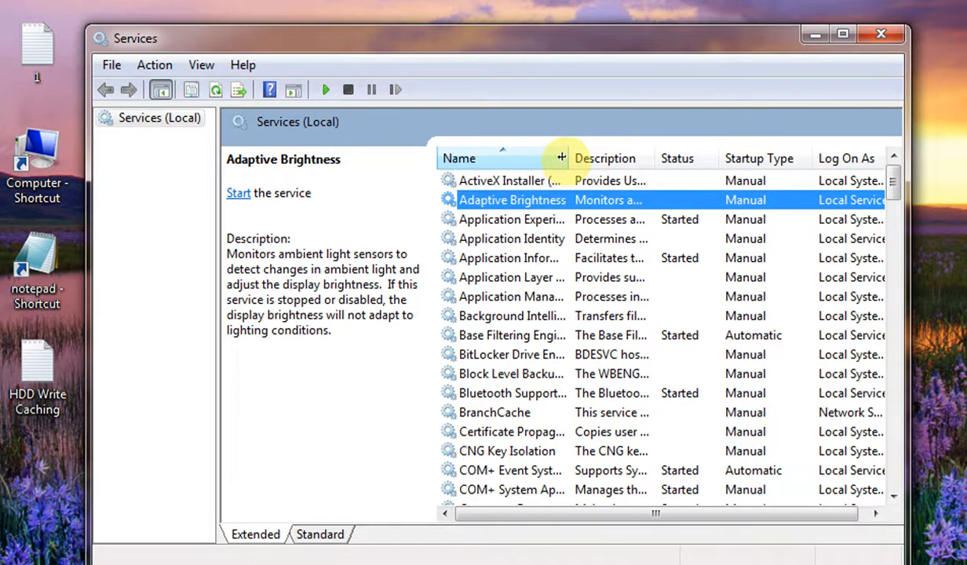
drag(568, 158, 605, 158)
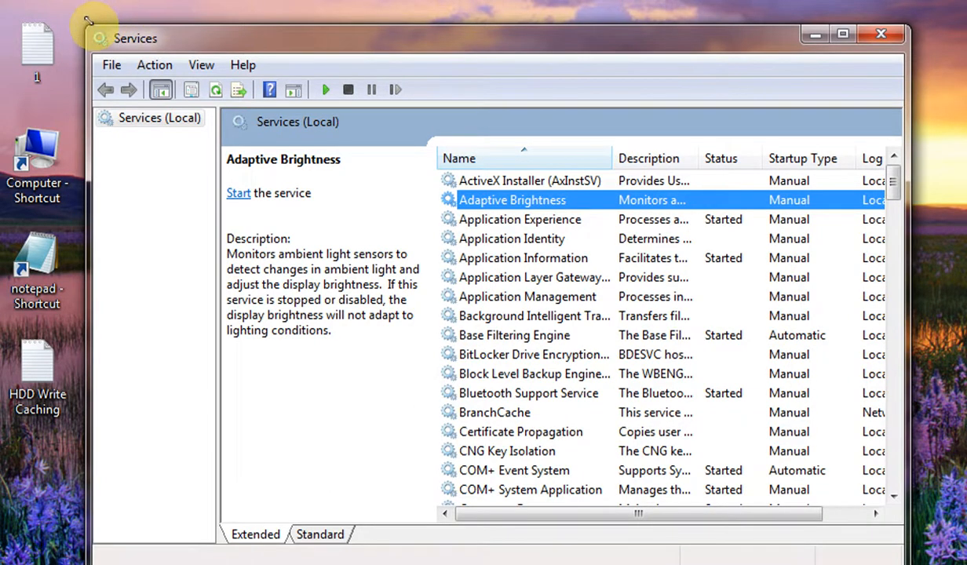
drag(81, 18, 27, 9)
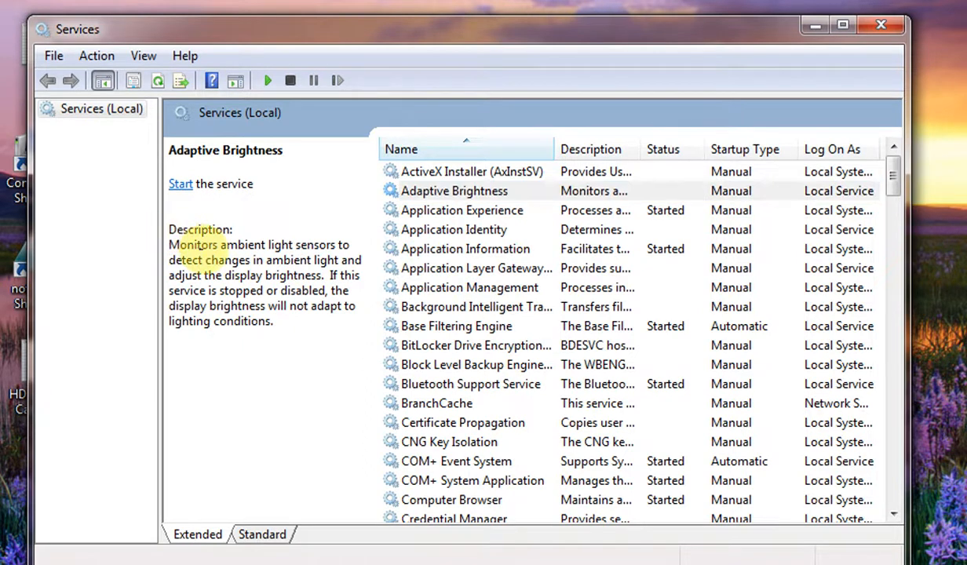
click(430, 210)
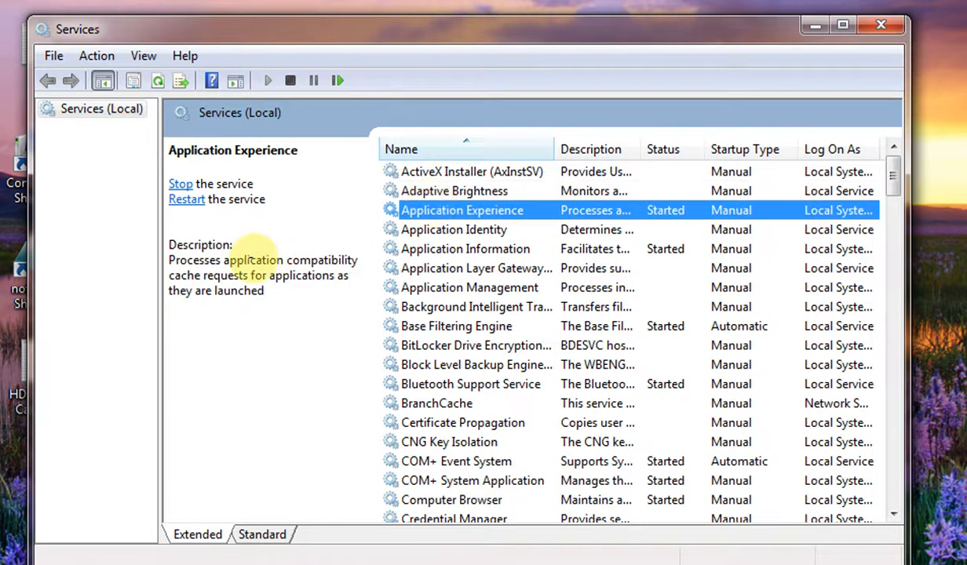
click(262, 534)
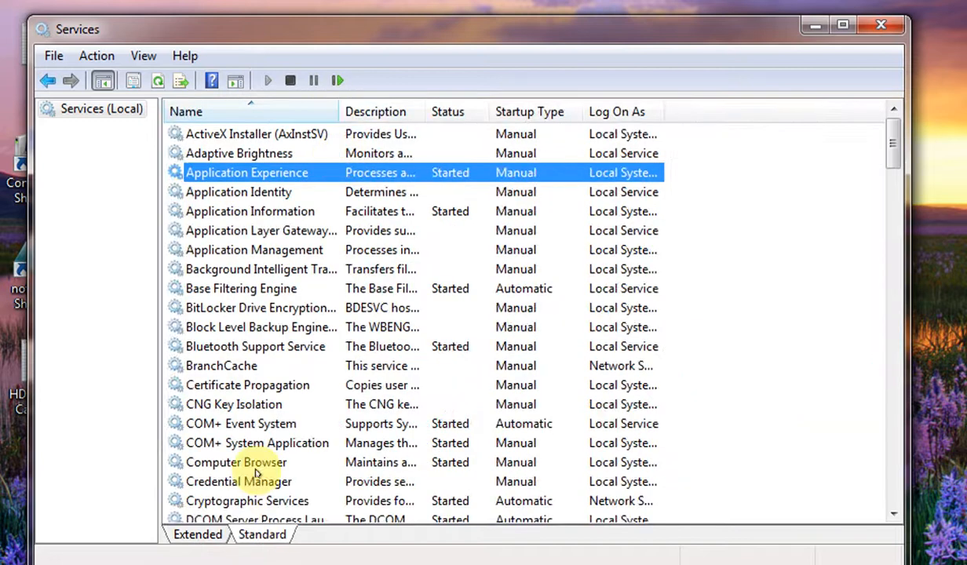
click(197, 534)
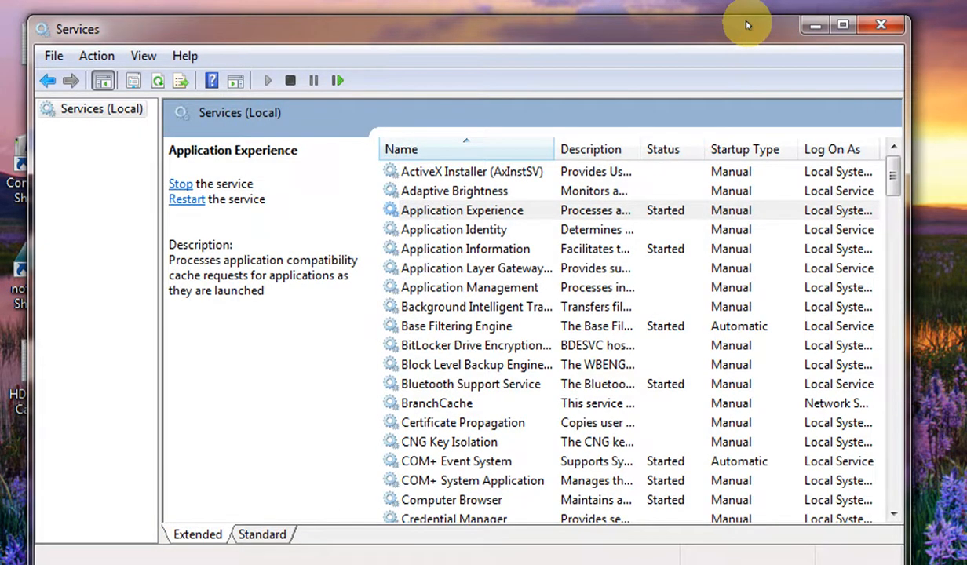
drag(747, 24, 718, 23)
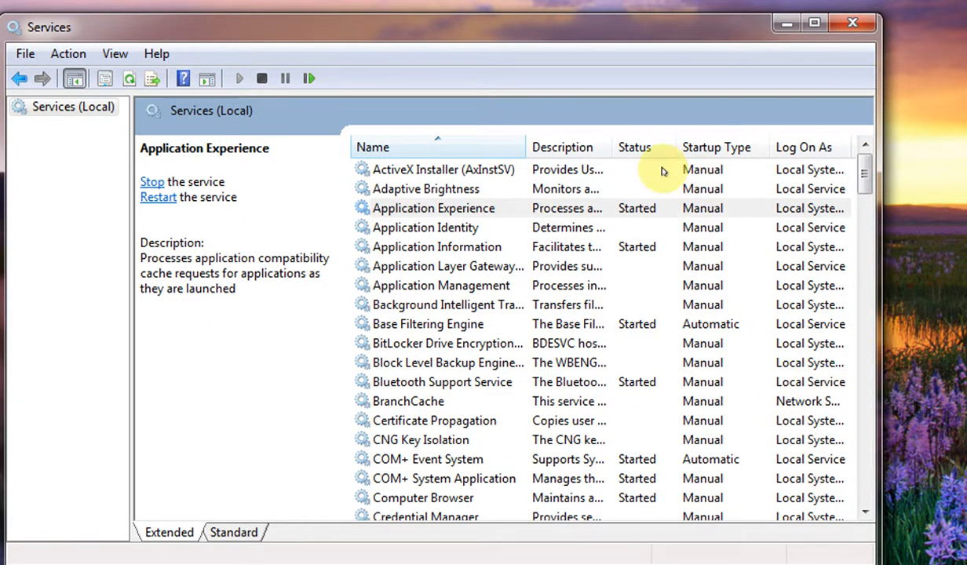
click(640, 209)
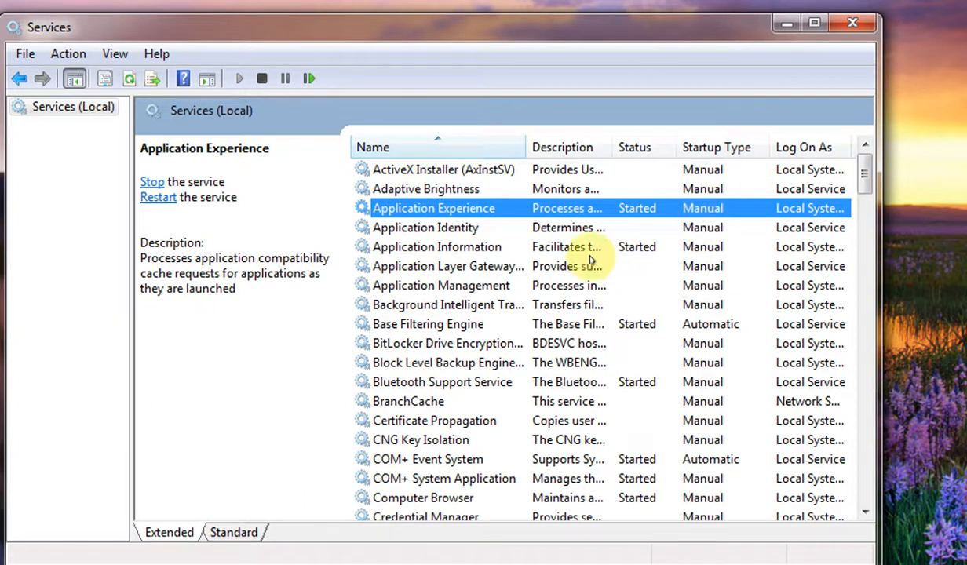
click(463, 247)
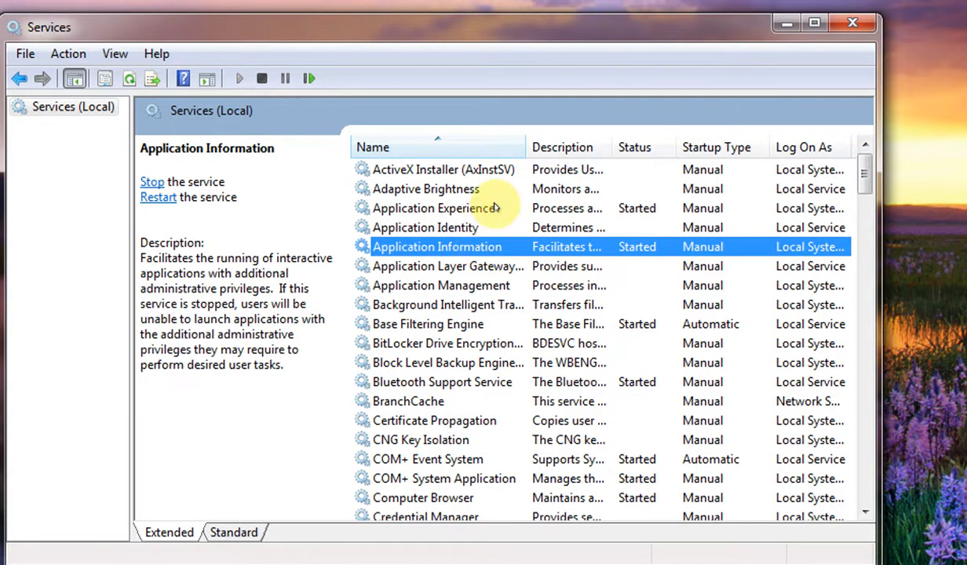
click(490, 208)
click(459, 246)
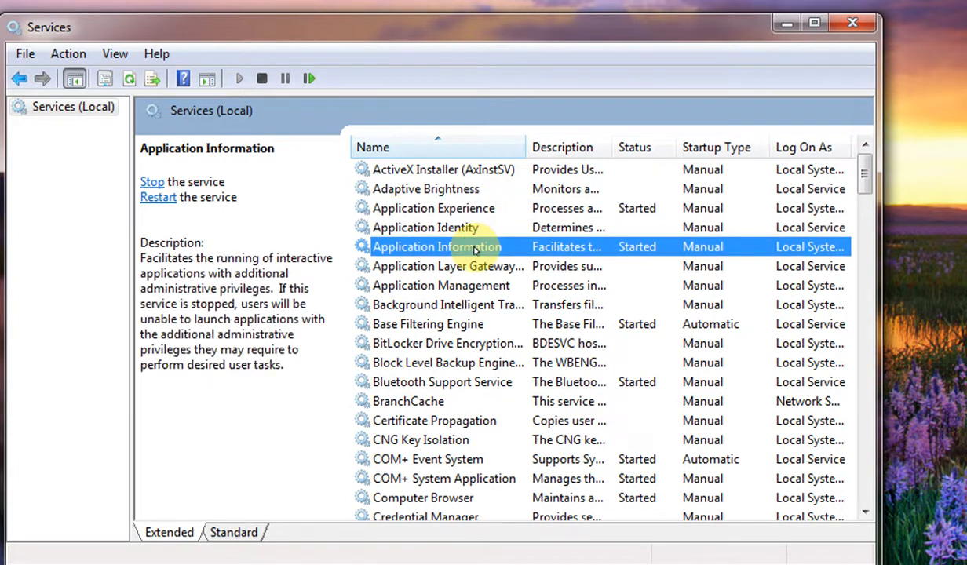
click(489, 210)
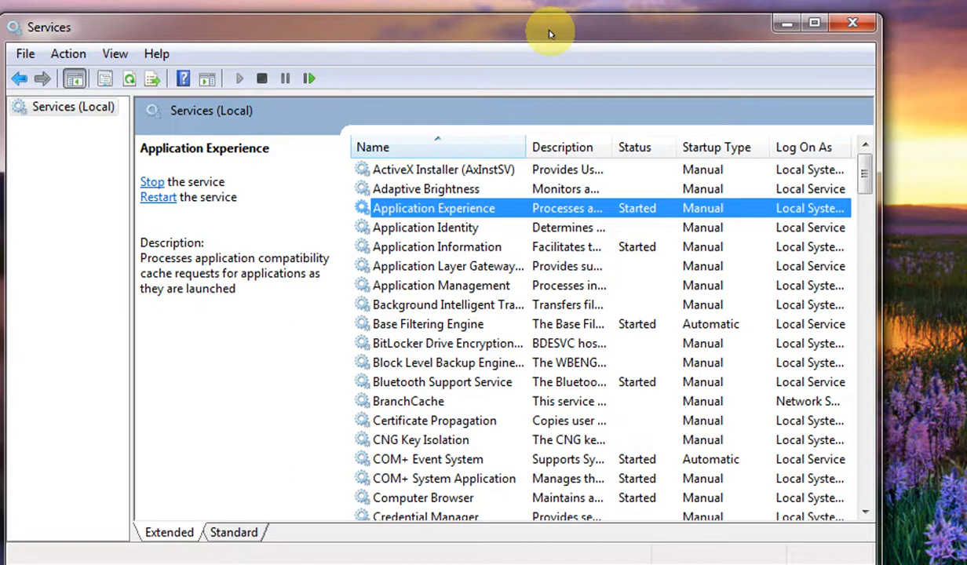
- Widen the window slightly and select Application Information, then the stopped Application Identity service
drag(549, 33, 552, 33)
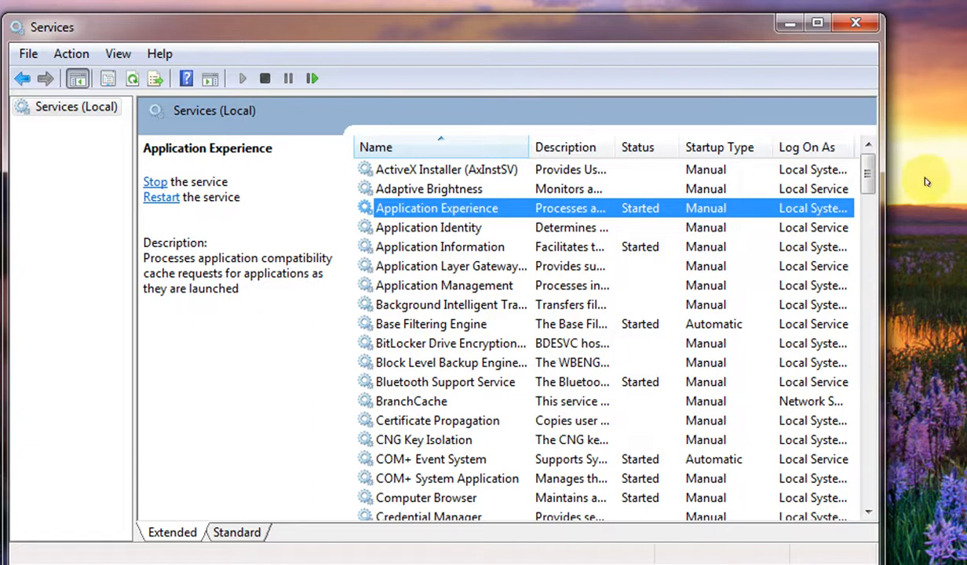
mouse_move(868, 173)
mouse_down()
mouse_move(871, 246)
mouse_move(870, 164)
mouse_up()
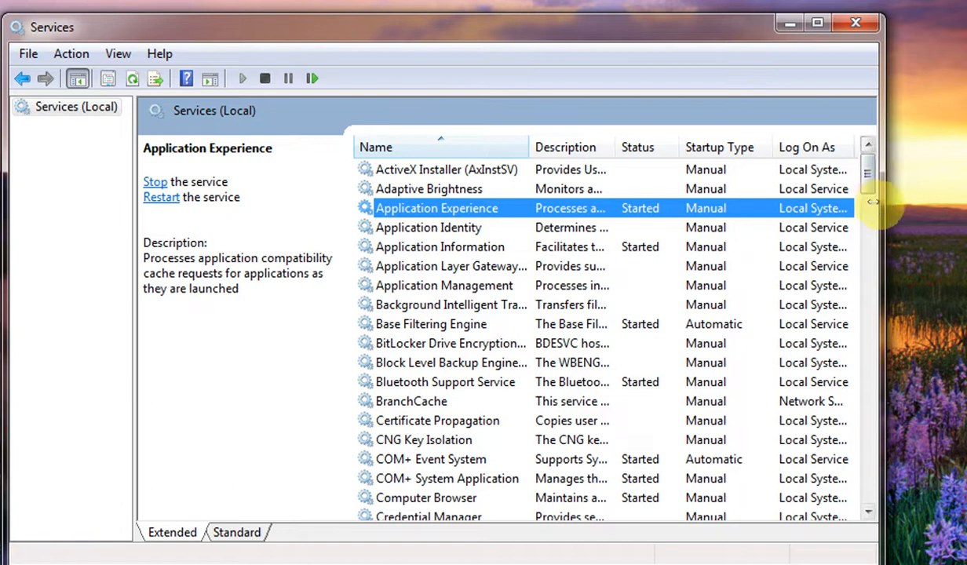
drag(879, 206, 906, 205)
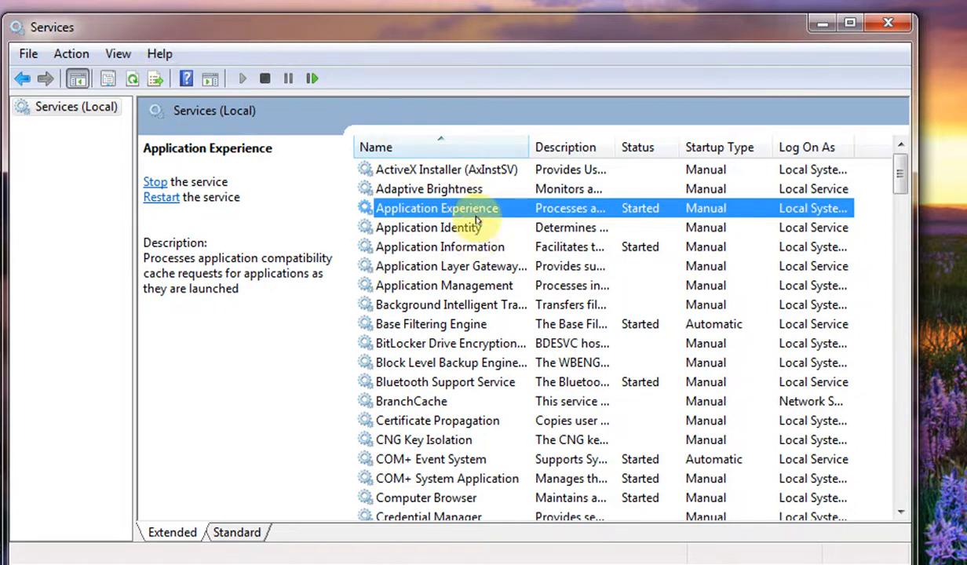
click(475, 249)
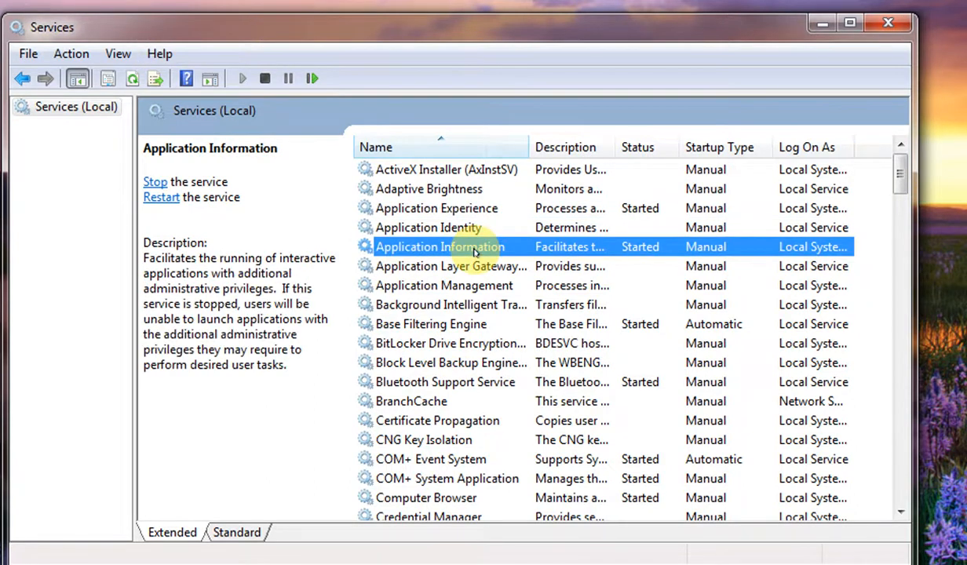
click(471, 228)
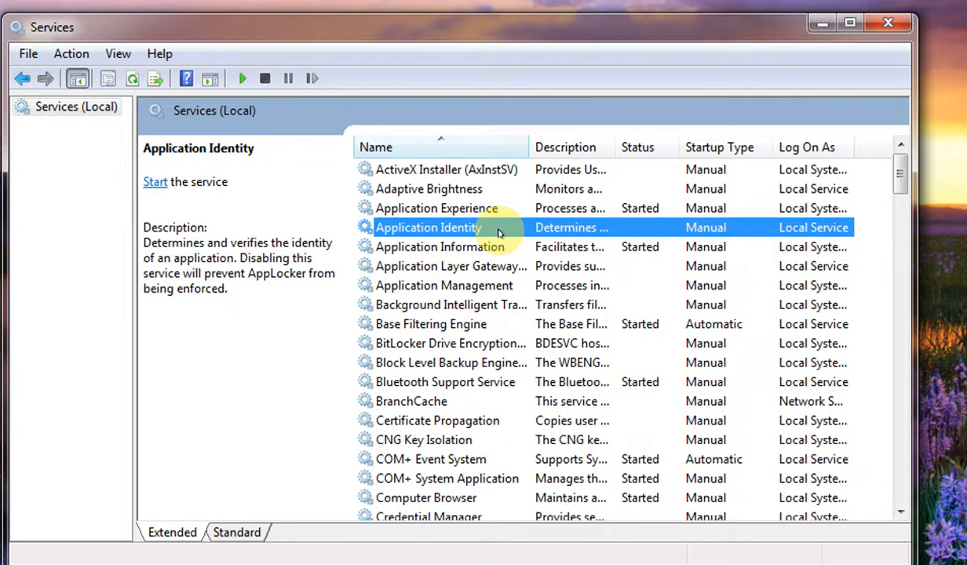
- Review Application Identity's Manual startup type, its Log On account, and show its Dependencies
double_click(498, 232)
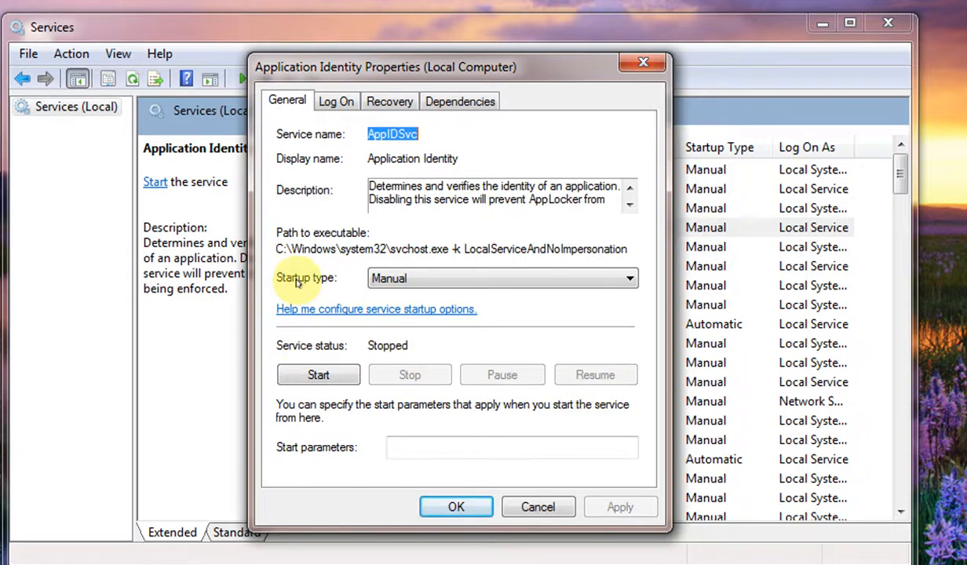
click(383, 283)
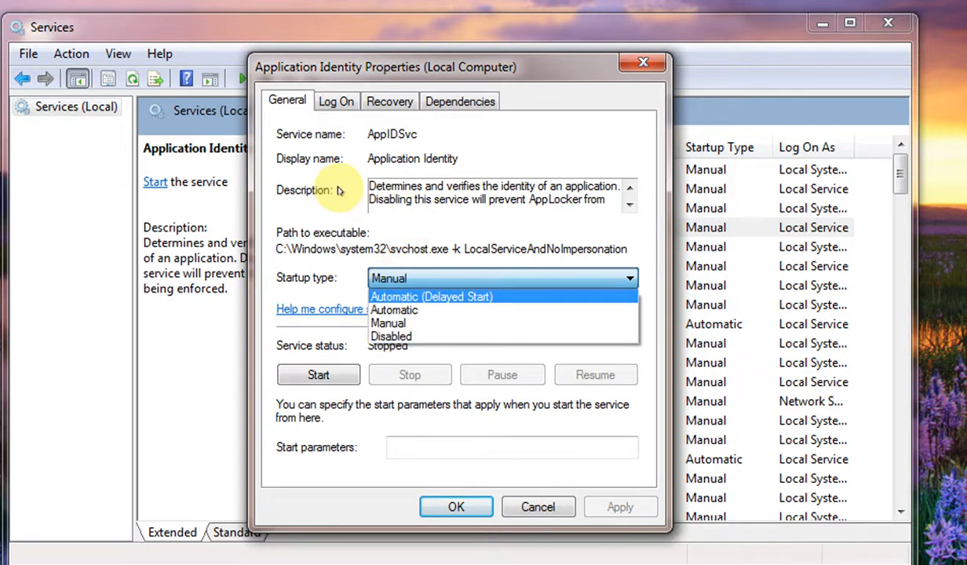
click(313, 181)
click(336, 101)
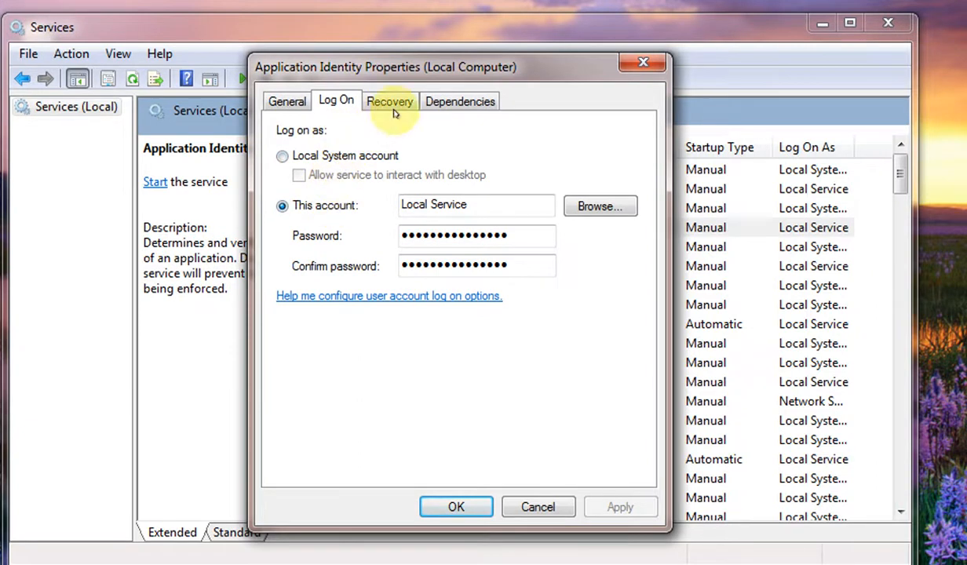
click(448, 100)
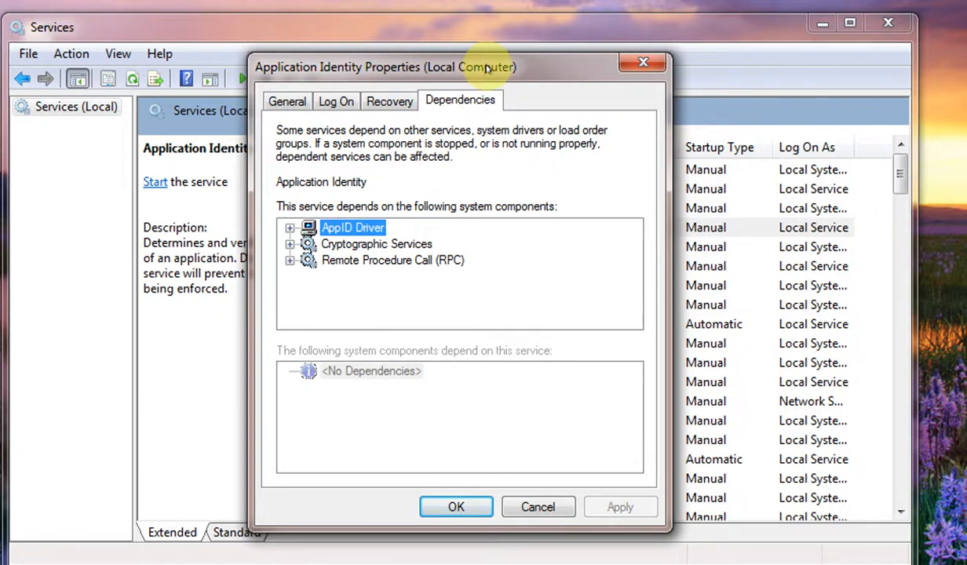
drag(490, 67, 738, 69)
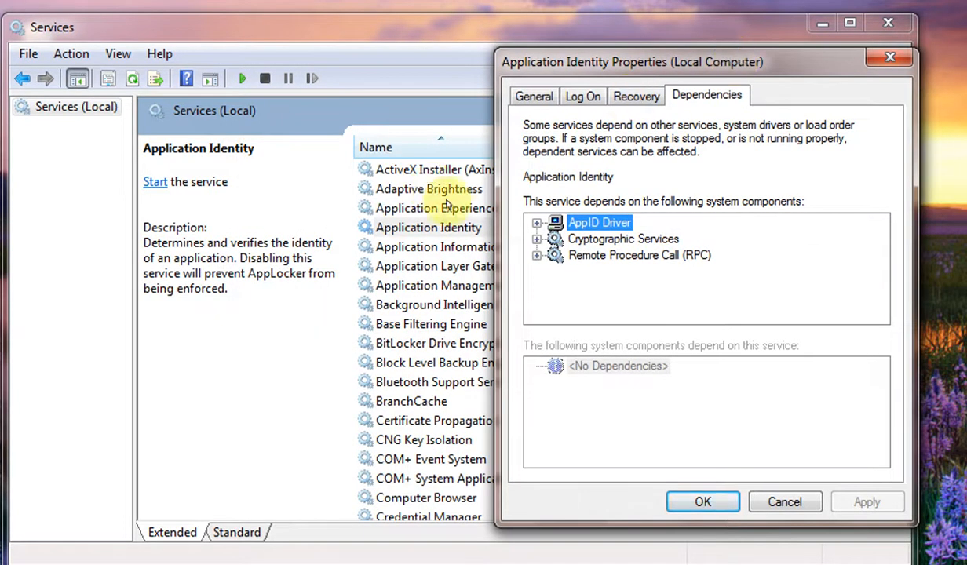
- Select AppID Driver, Cryptographic Services and Remote Procedure Call (RPC) among required components
click(597, 239)
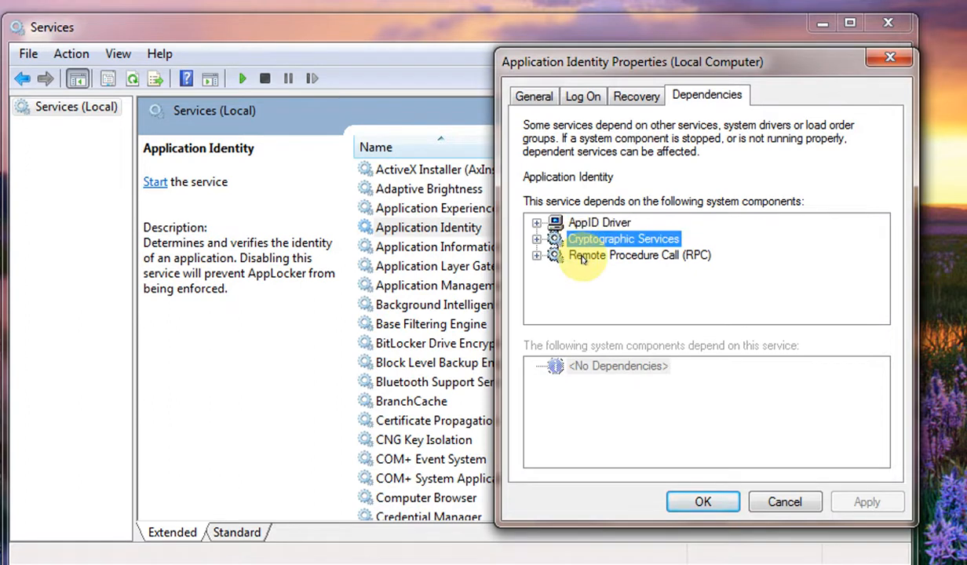
click(582, 256)
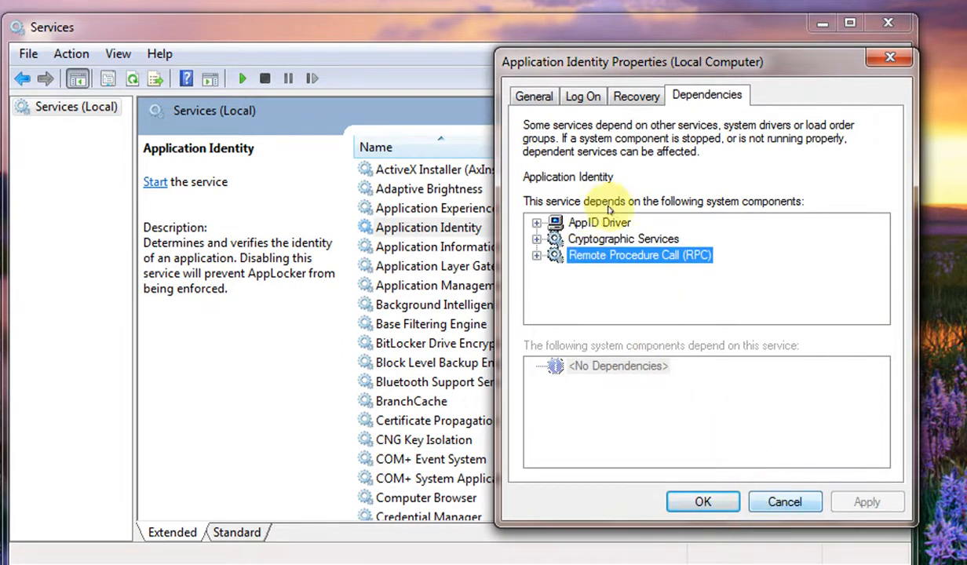
click(592, 223)
click(594, 239)
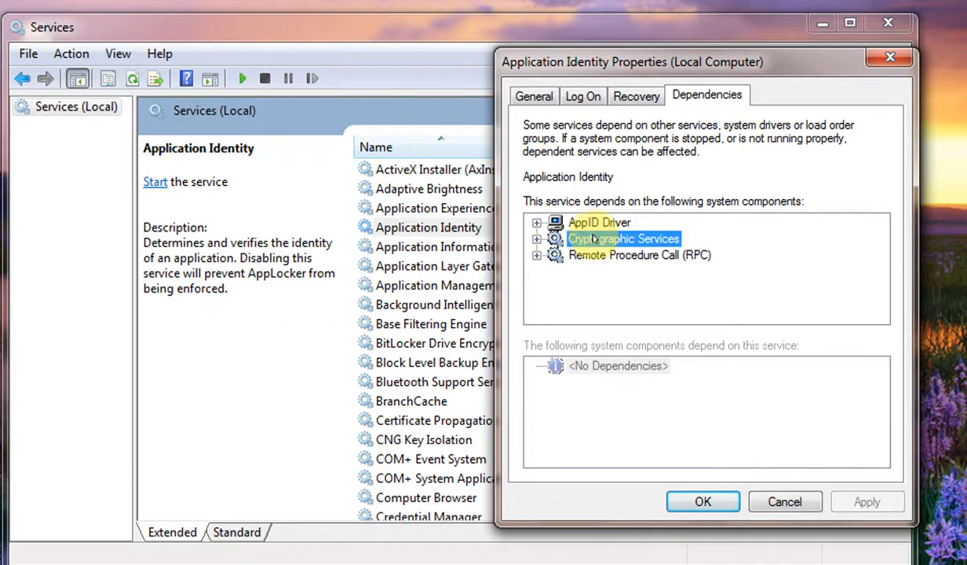
click(596, 255)
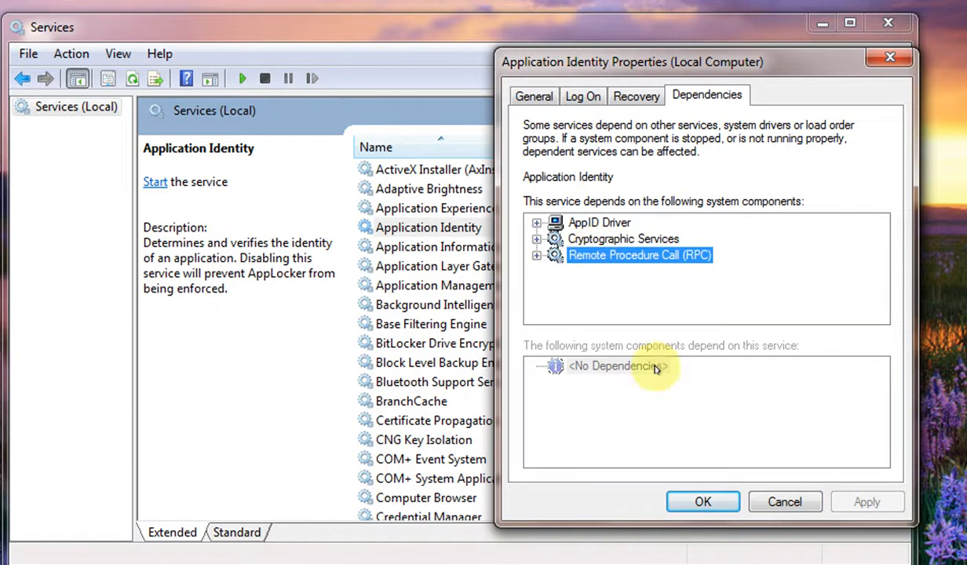
- Cancel the properties, then select Application Management, Windows Firewall and finally Windows Event Log
click(784, 501)
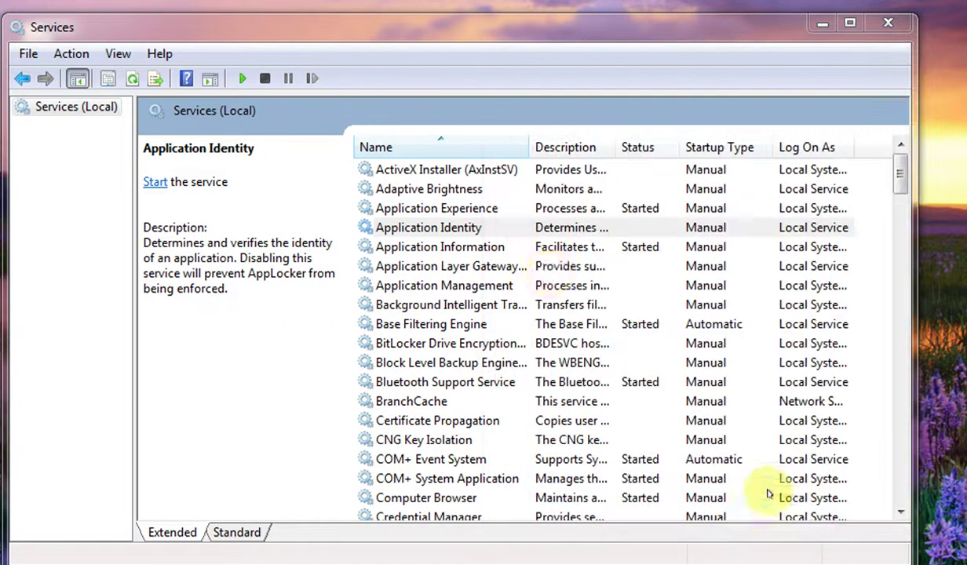
click(471, 284)
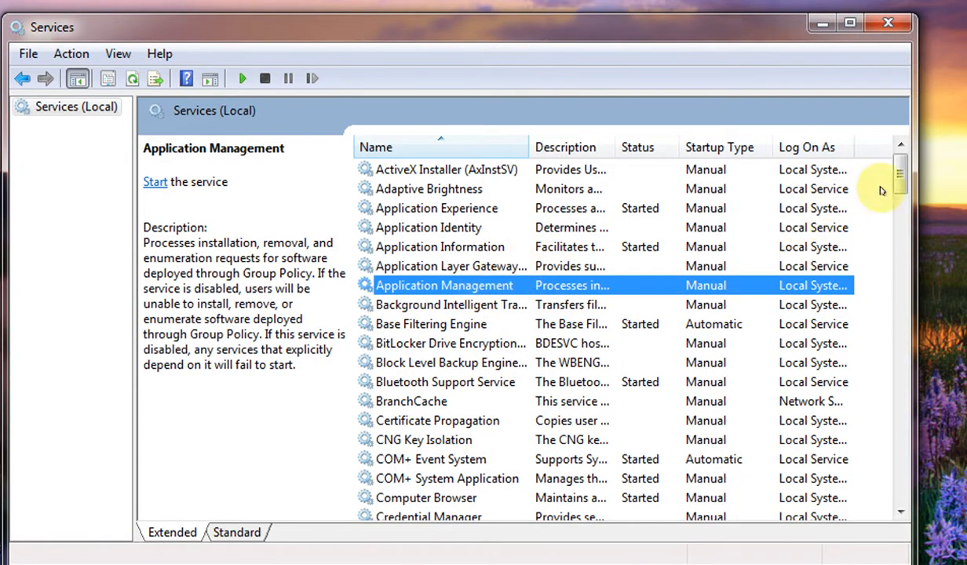
drag(900, 183, 902, 459)
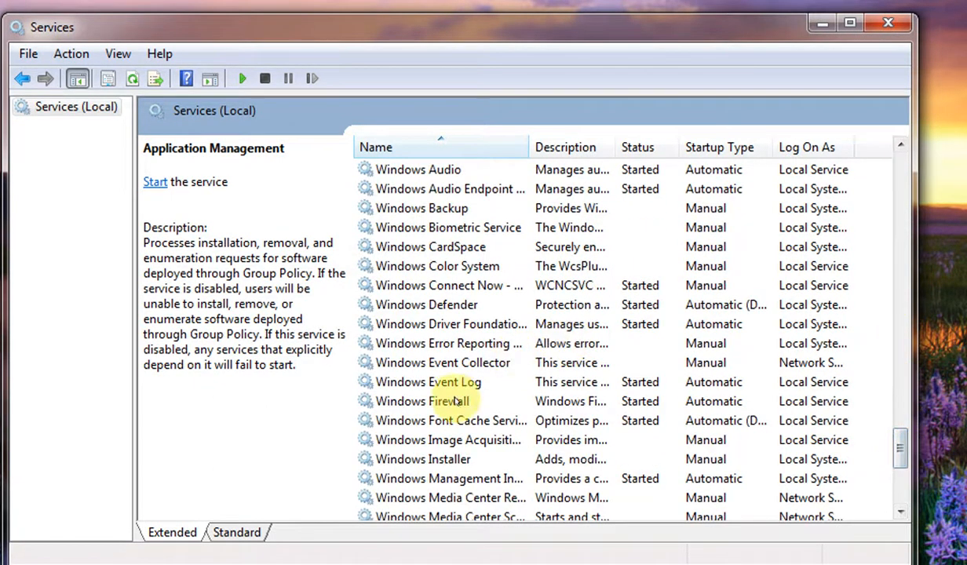
click(446, 401)
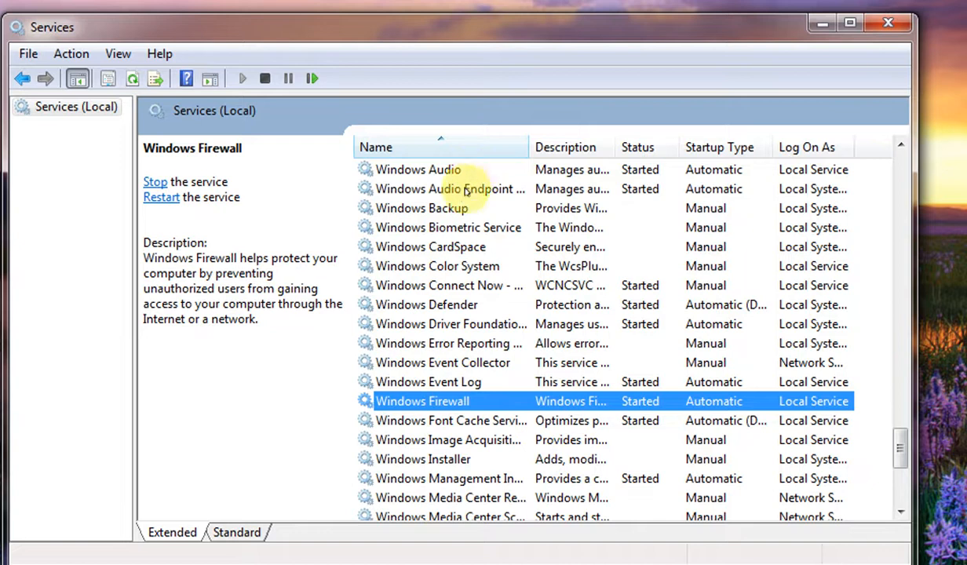
click(449, 381)
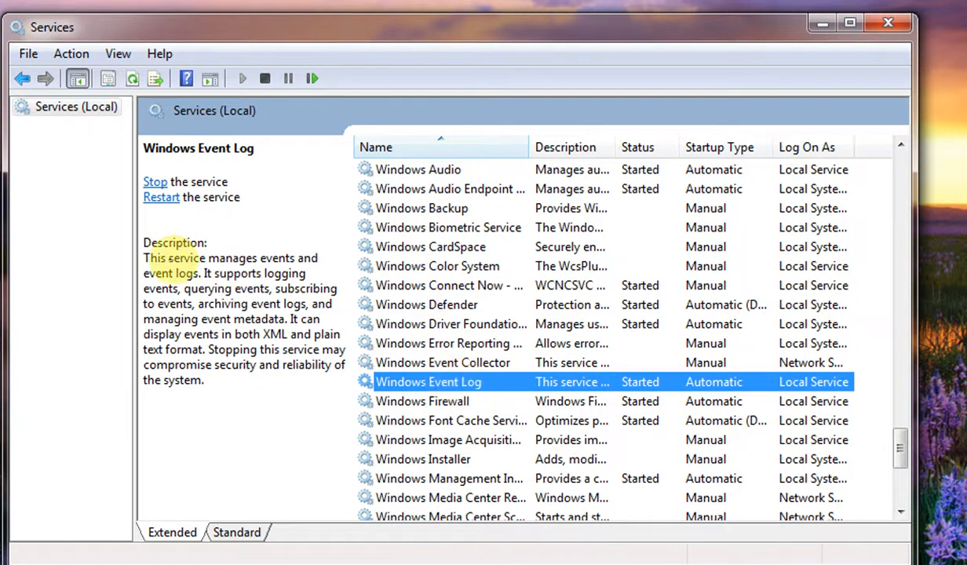
click(169, 250)
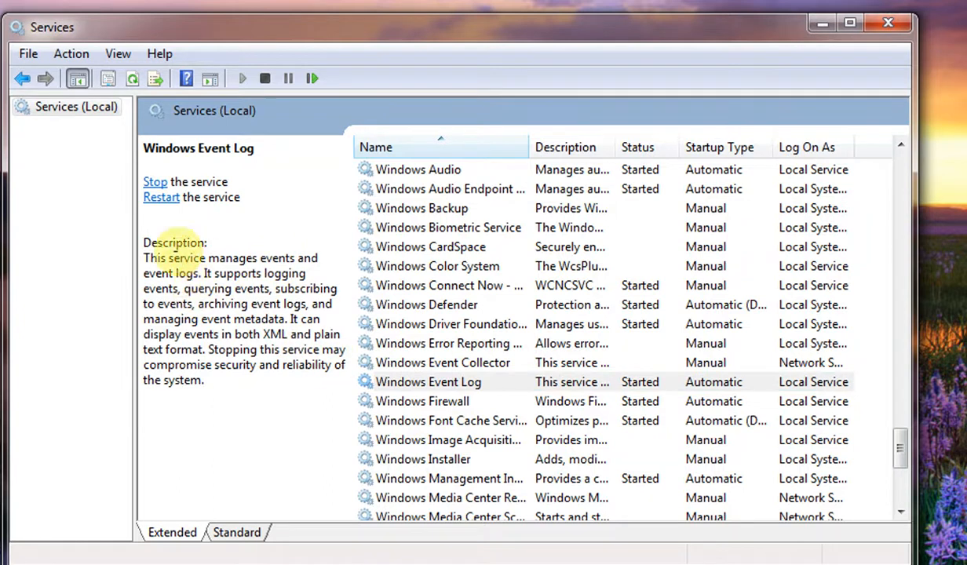
- Review Windows Event Log's dependents: Task Scheduler and Windows Event Collector
double_click(534, 382)
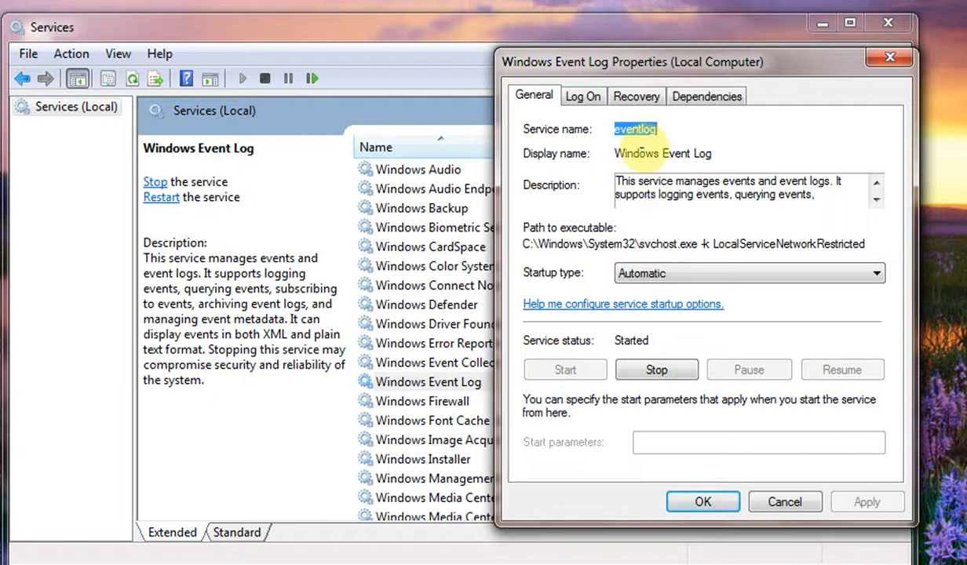
drag(714, 62, 600, 47)
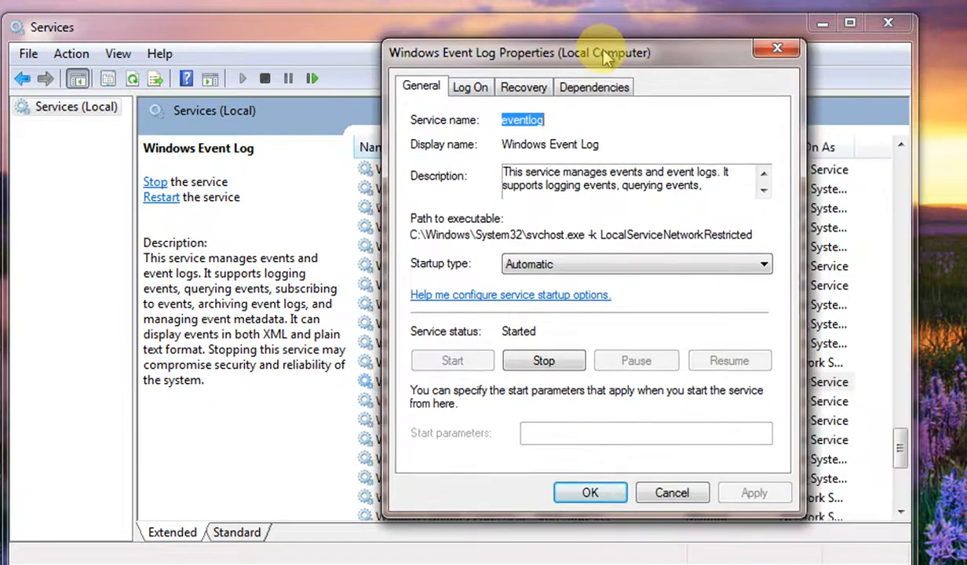
click(578, 92)
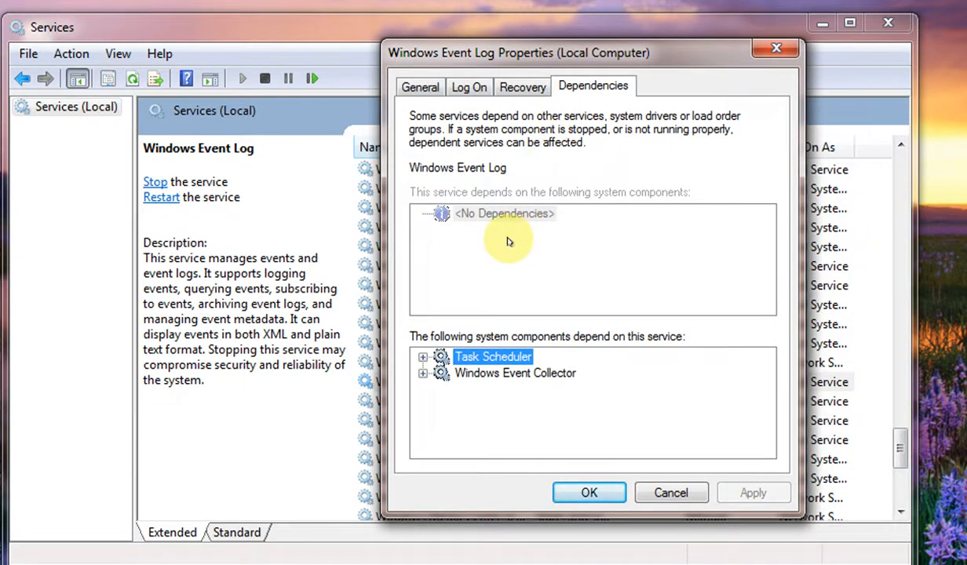
click(485, 375)
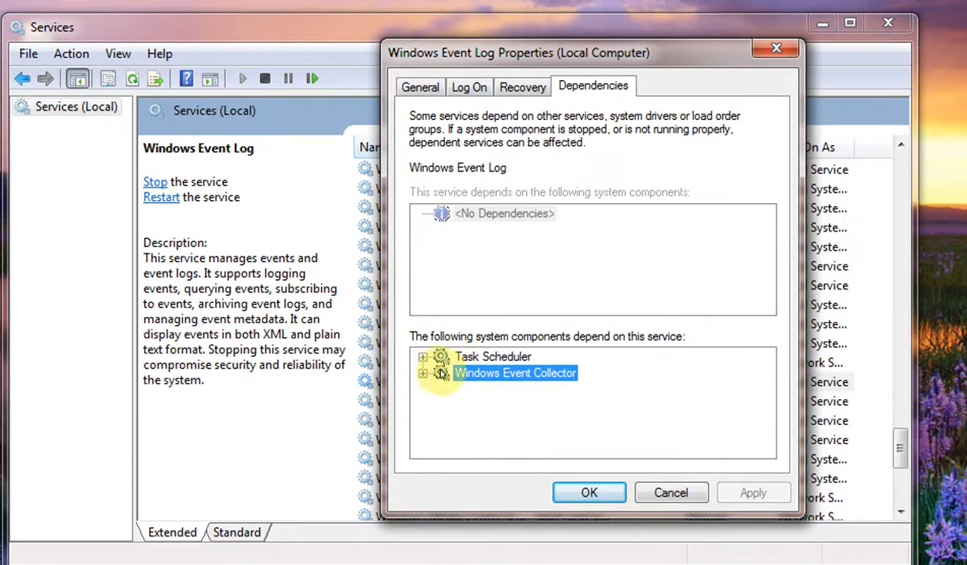
click(473, 357)
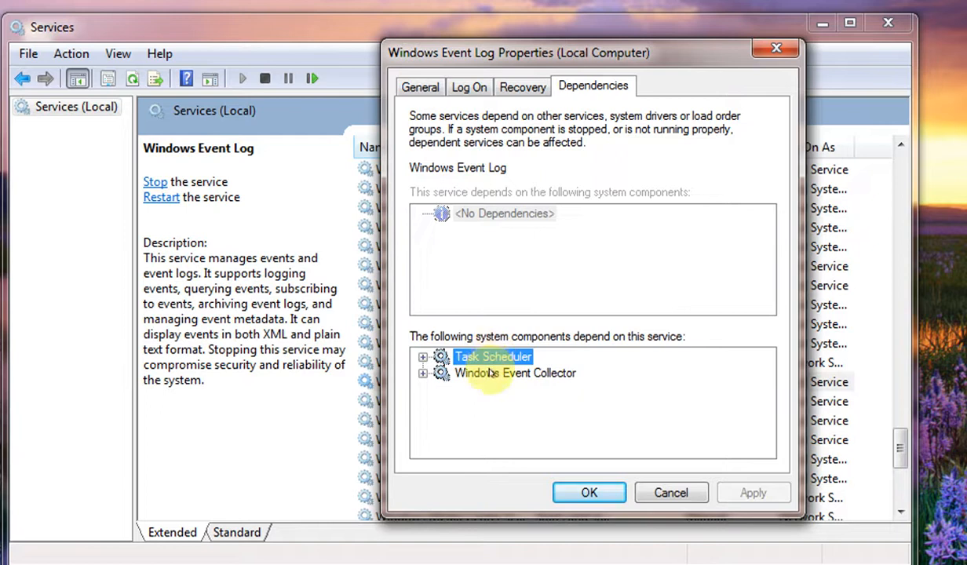
click(491, 375)
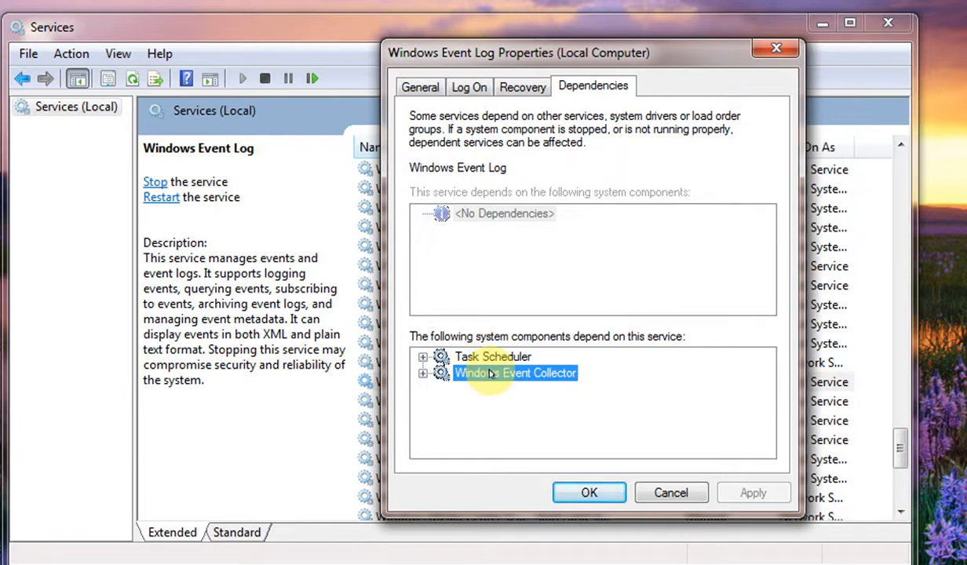
- Attempt to stop Windows Event Log along with Task Scheduler, getting Error 5: Access is denied
click(420, 87)
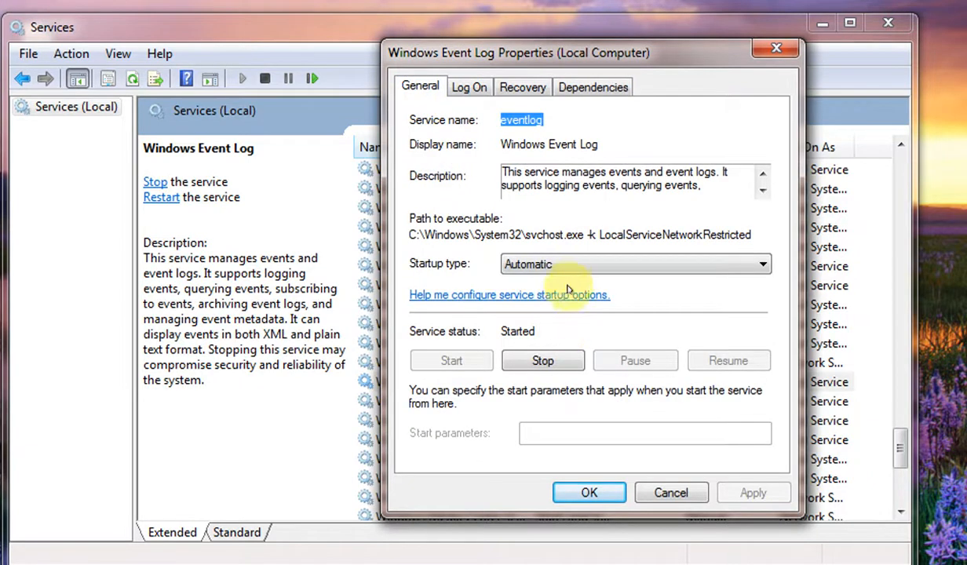
click(543, 361)
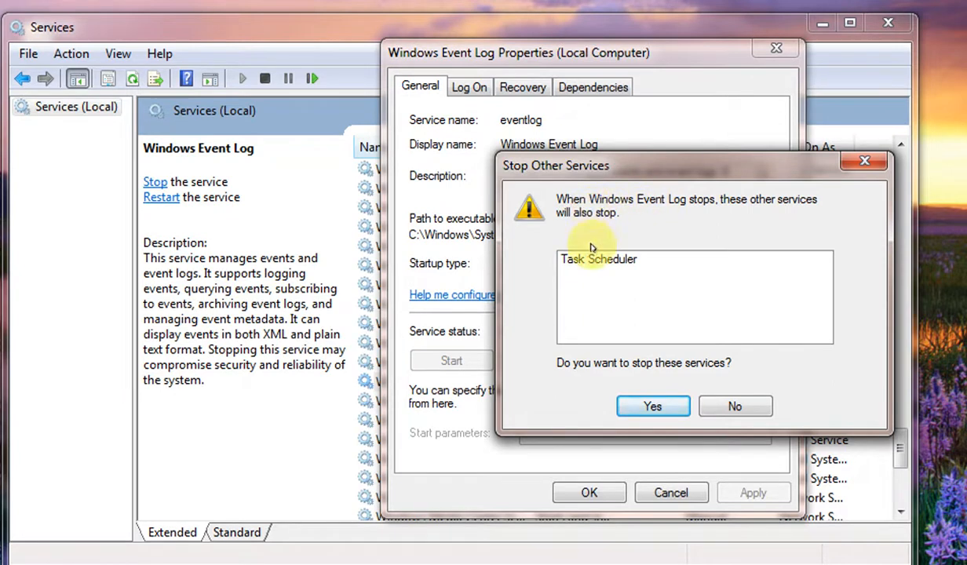
click(652, 406)
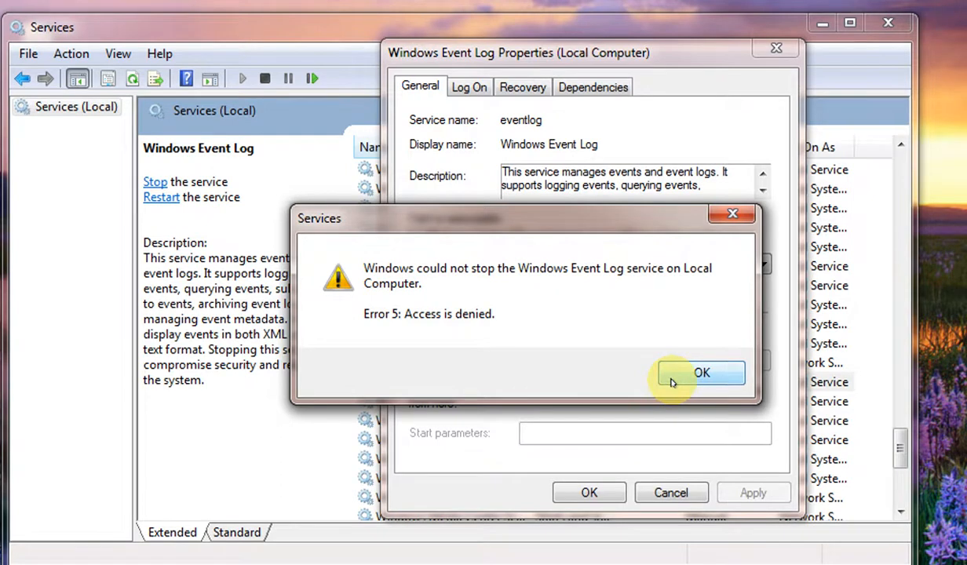
click(701, 373)
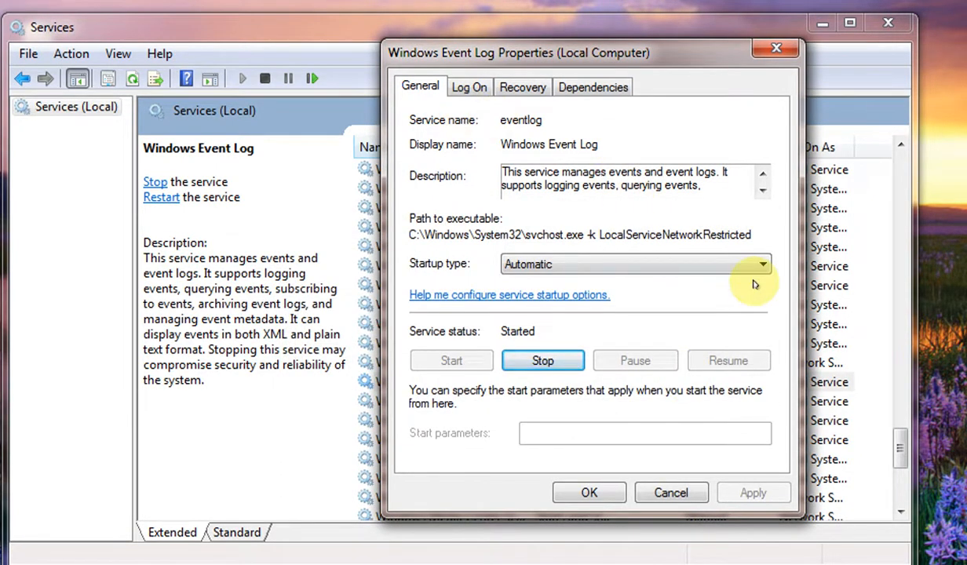
- Check the Local Service log-on account, close the properties and widen the Services window slightly
click(469, 87)
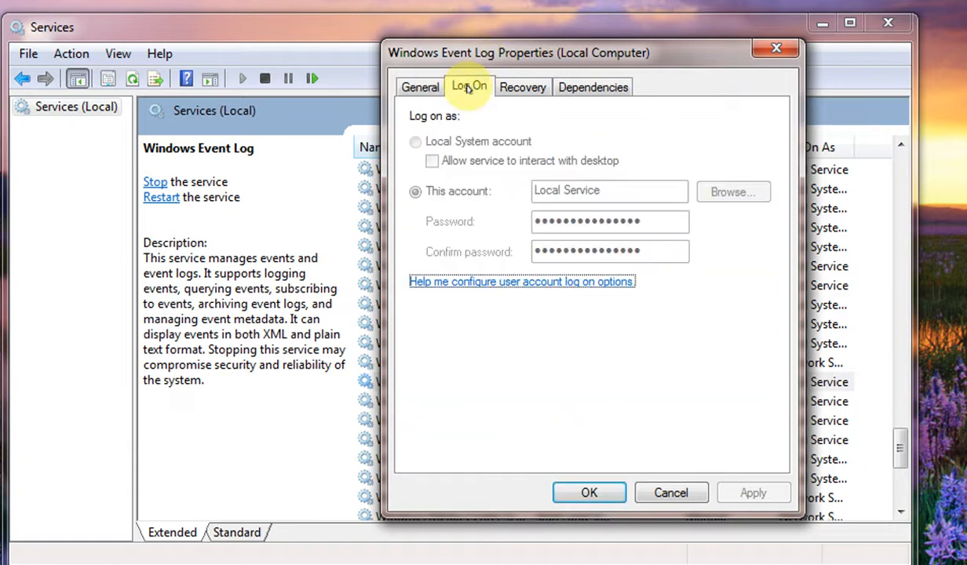
click(419, 87)
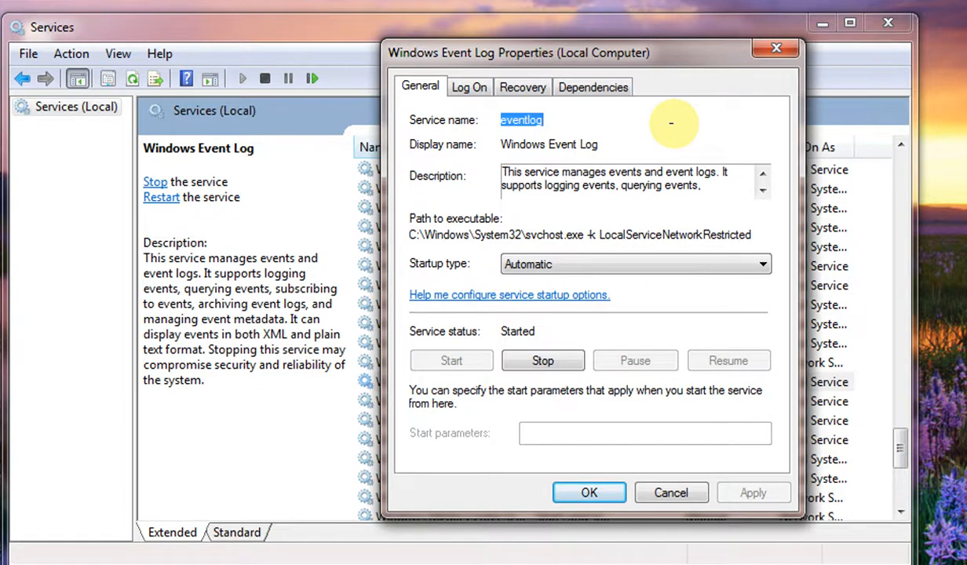
click(776, 49)
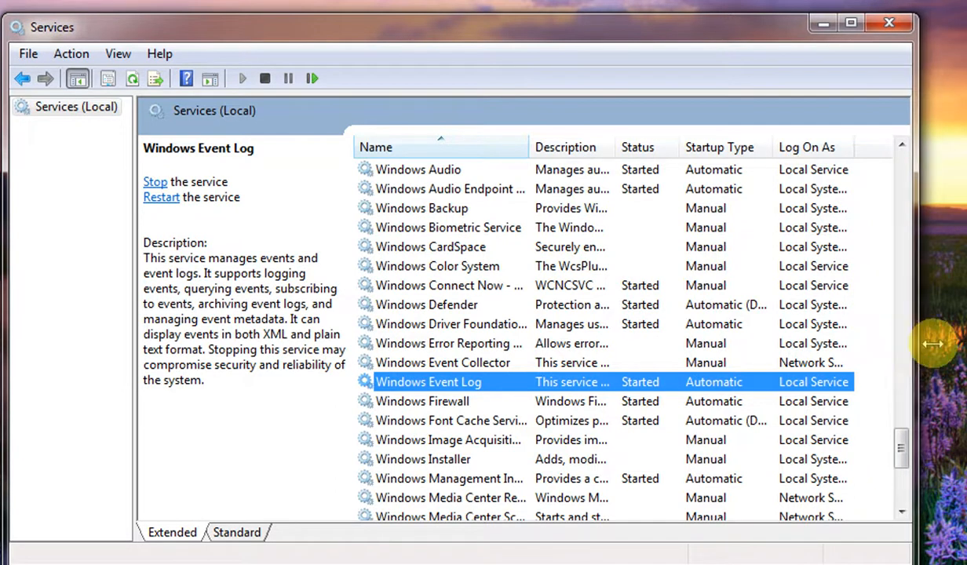
drag(912, 344, 925, 344)
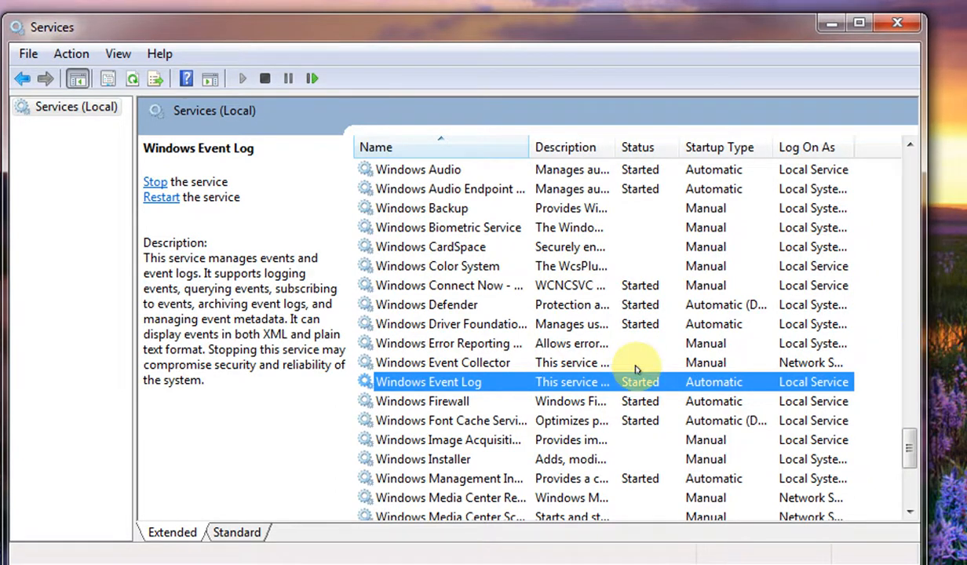